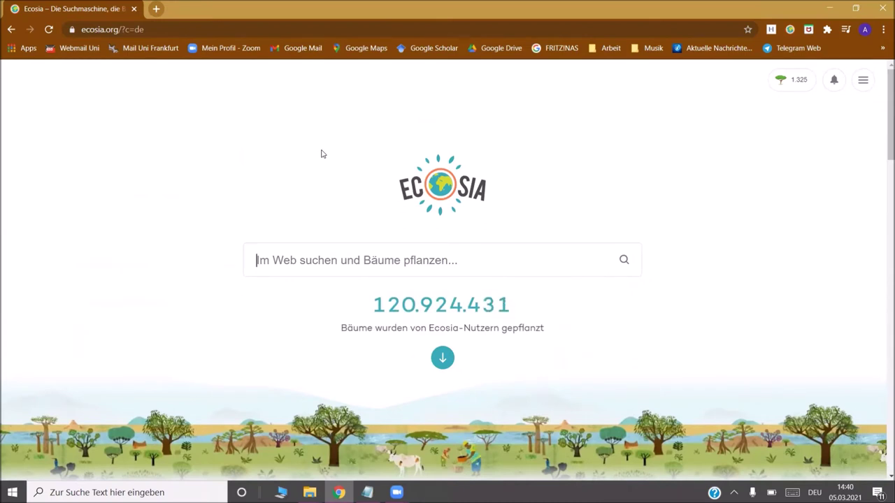
Step: Go to canva.com and dismiss the 'Erste Schritte mit Canva' sign-up pop-up
{"action": "left_click", "coordinate": [217, 29]}
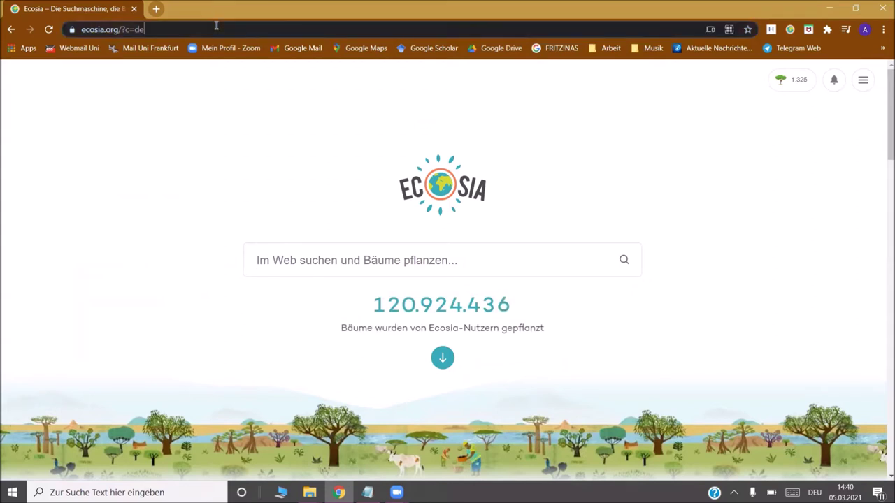
{"action": "type", "text": "canva.com"}
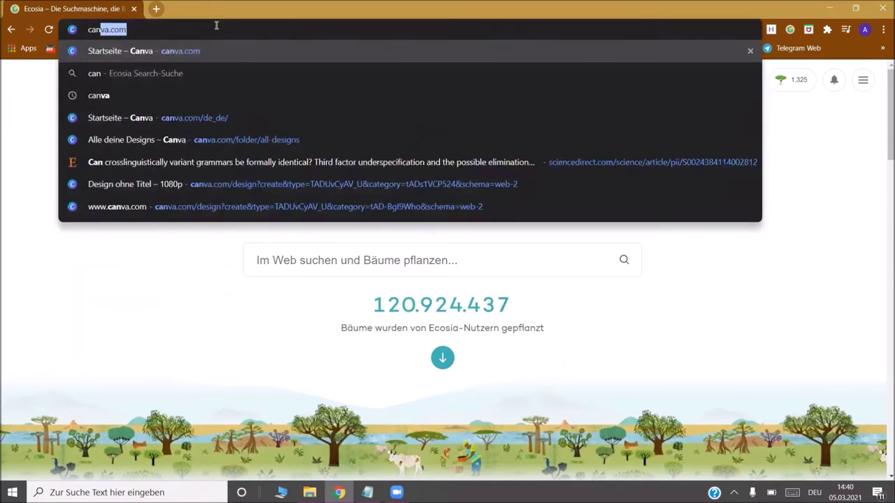
{"action": "key", "text": "Return"}
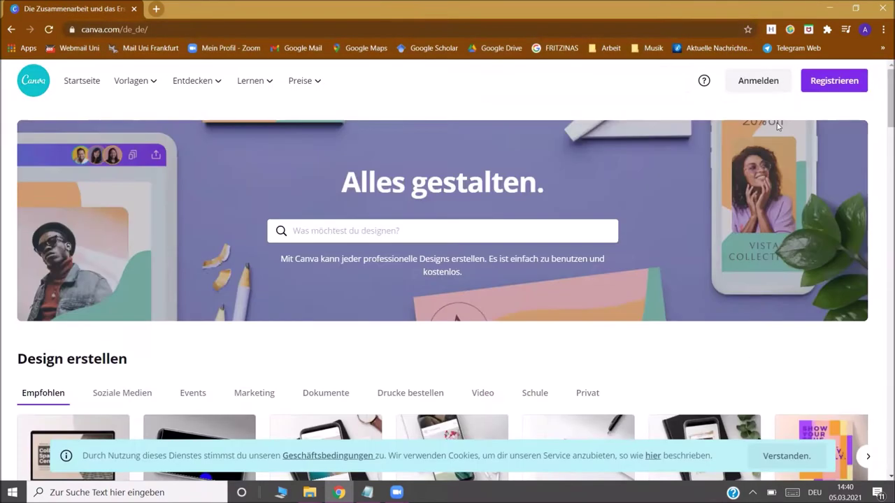
{"action": "left_click", "coordinate": [828, 81]}
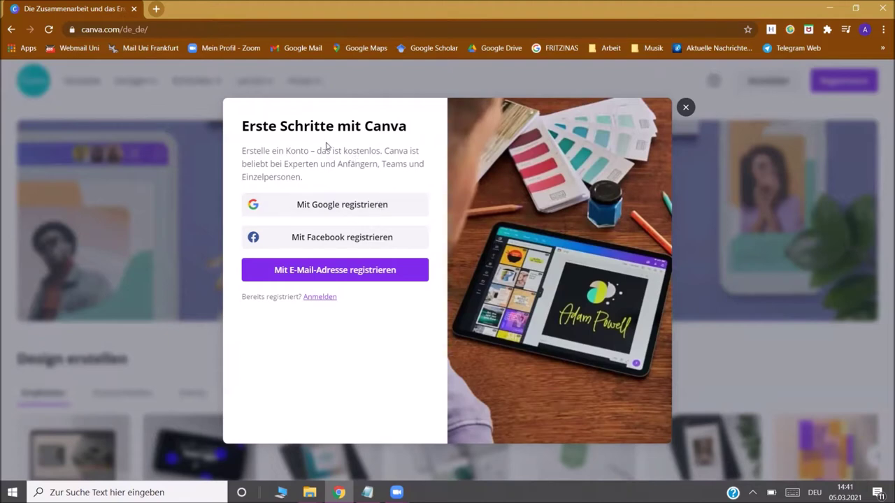
{"action": "left_click", "coordinate": [686, 108]}
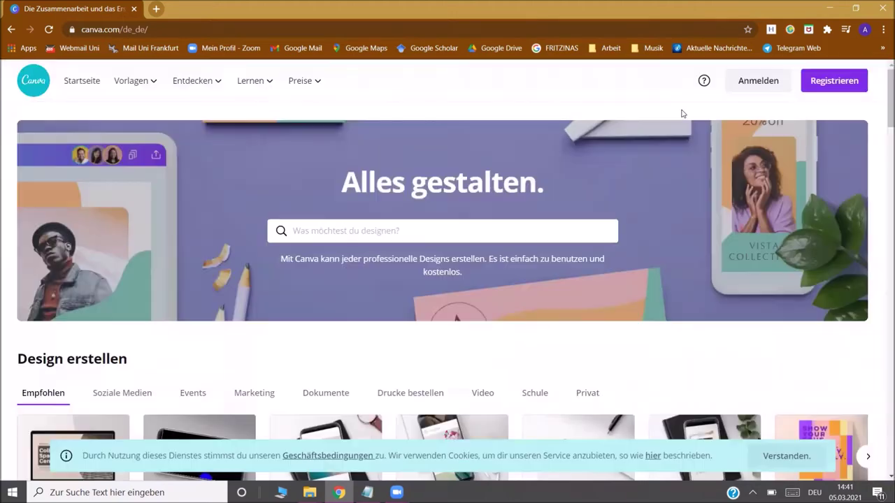
Step: Log in to Canva through Anmelden using 'Mit Google anmelden'
{"action": "left_click", "coordinate": [749, 82]}
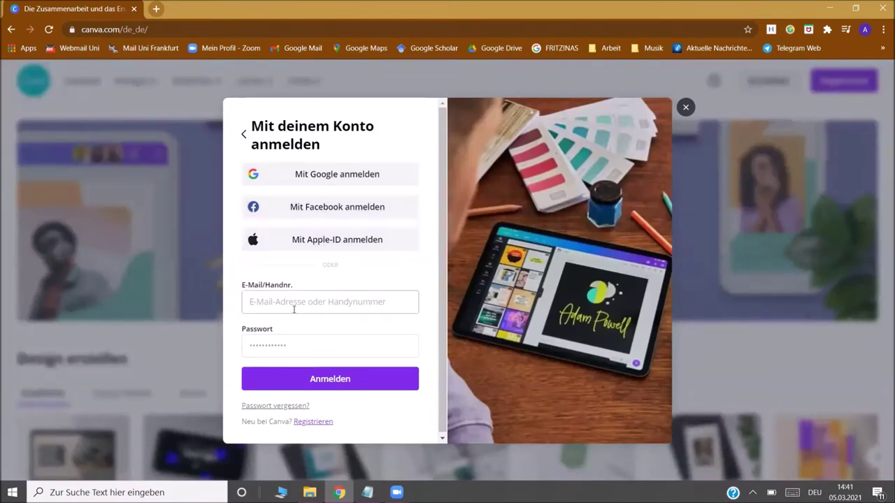
{"action": "left_click", "coordinate": [330, 179]}
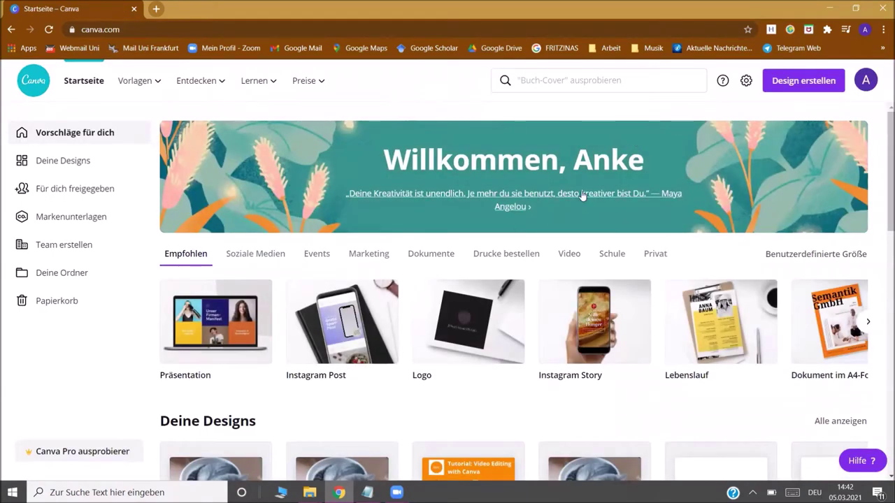
Step: Create a blank YouTube-Intro design found by searching 'youtube' under Design erstellen
{"action": "left_click", "coordinate": [803, 80]}
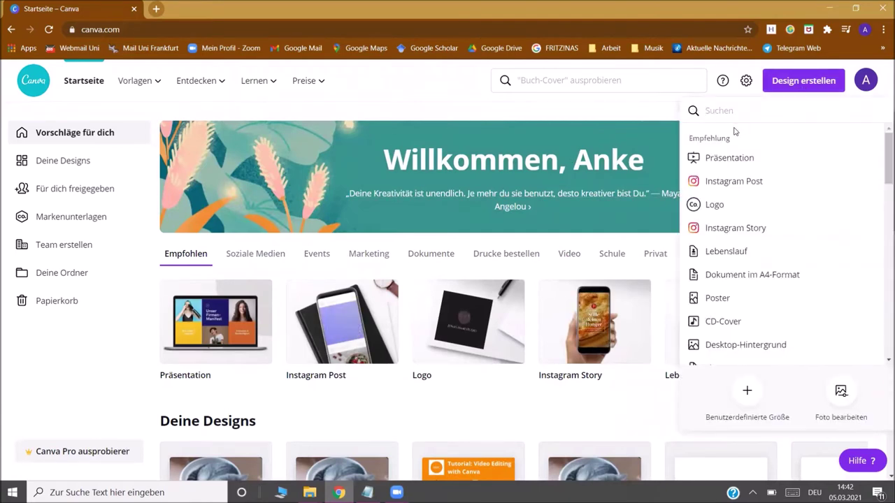
{"action": "type", "text": "youtube"}
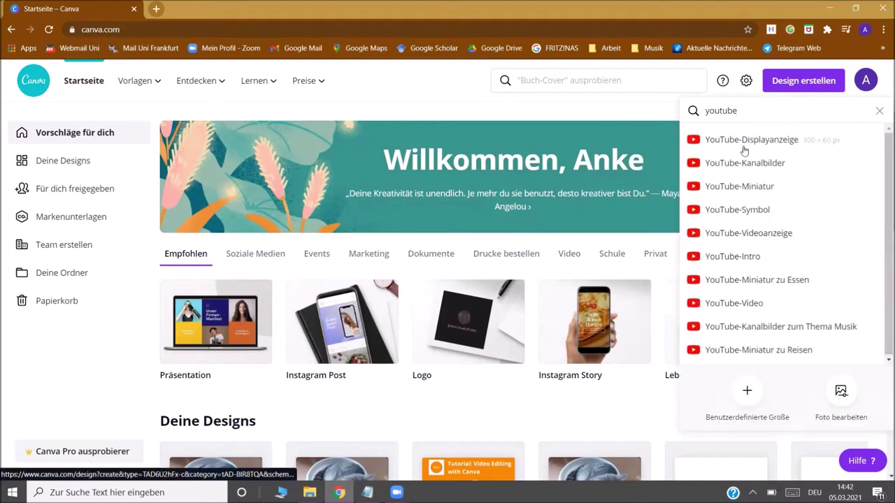
{"action": "left_click", "coordinate": [738, 257]}
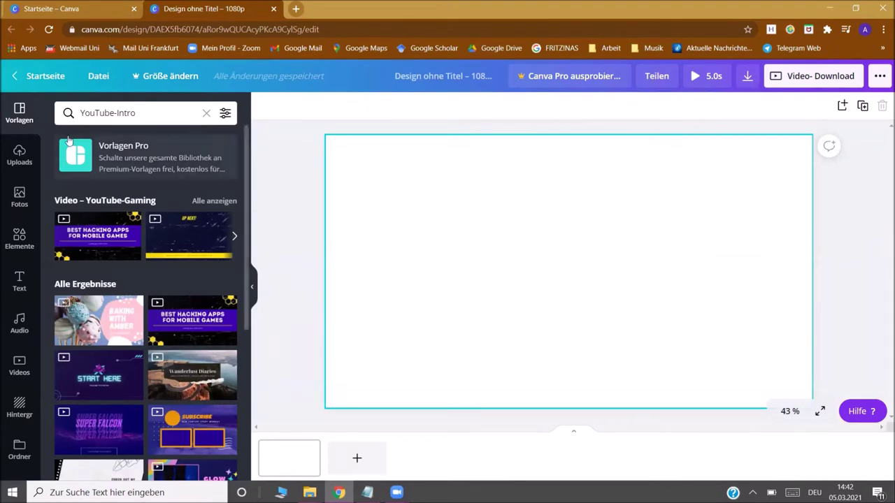
Step: Upload VID_20201209_123827.mp4 from the cats folder on this device to Canva's uploads
{"action": "left_click", "coordinate": [19, 152]}
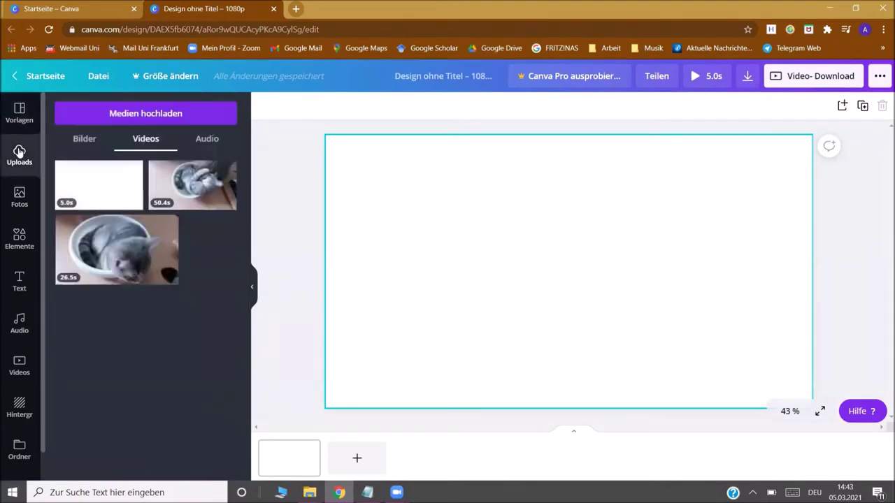
{"action": "left_click", "coordinate": [160, 113]}
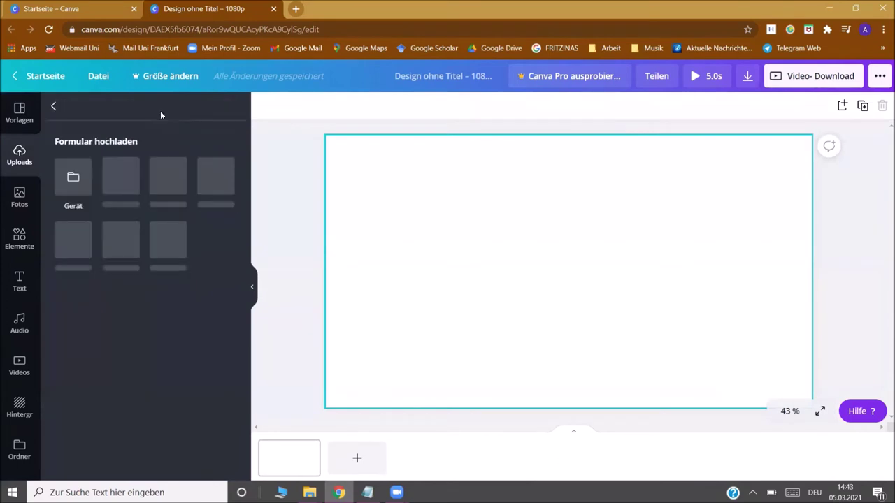
{"action": "left_click", "coordinate": [73, 176]}
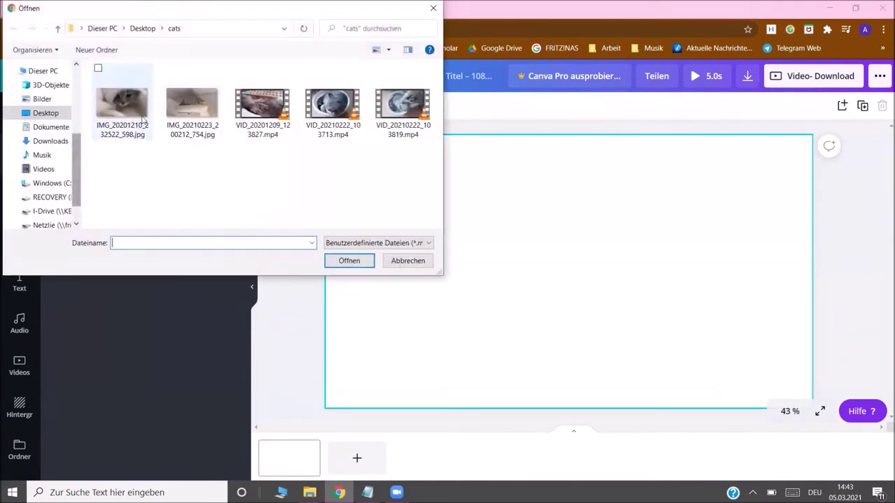
{"action": "left_click", "coordinate": [263, 109]}
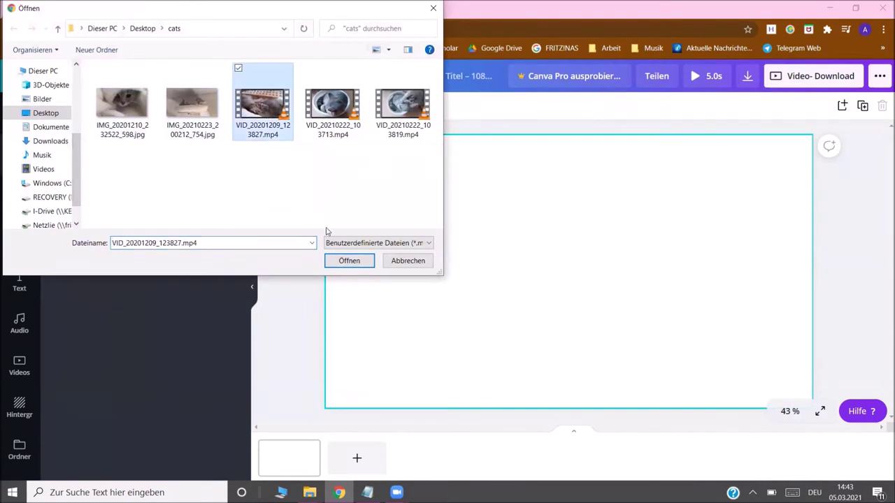
{"action": "left_click", "coordinate": [348, 261]}
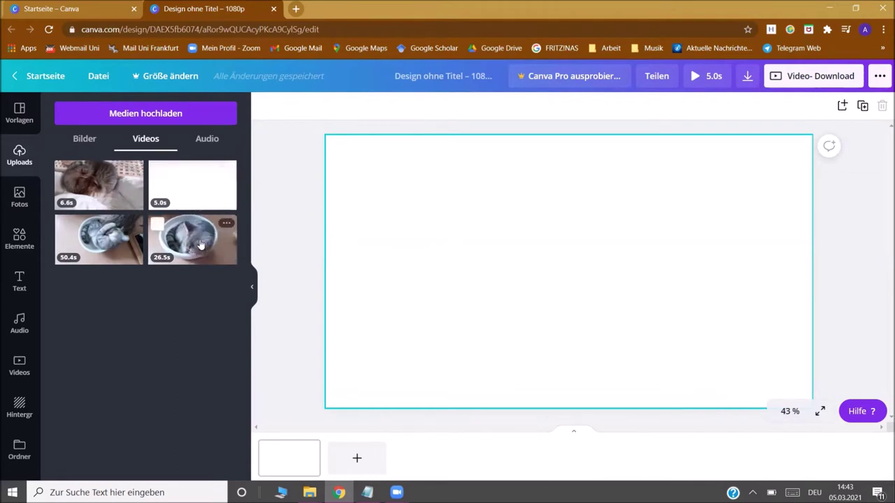
Step: Place the 26.5s cat-in-bowl clip on page 1 and the 50.4s clip on a new page 2
{"action": "left_click_drag", "start_coordinate": [200, 244], "coordinate": [344, 218]}
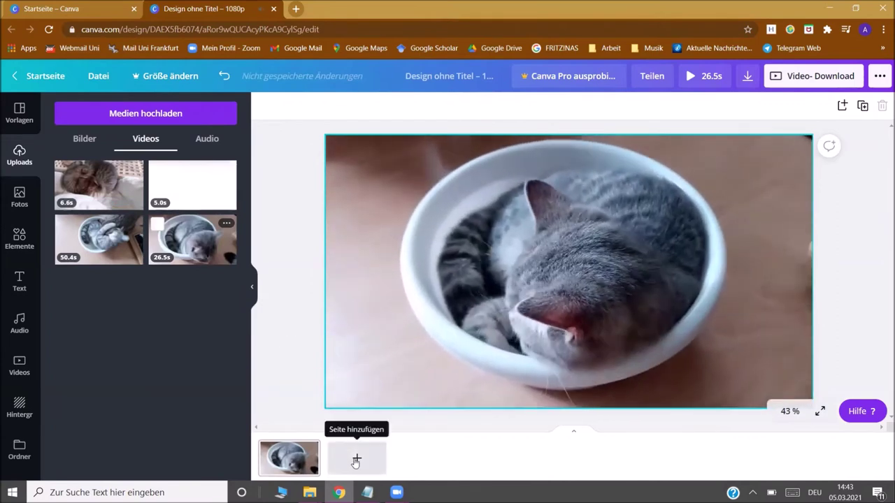
{"action": "left_click", "coordinate": [357, 459]}
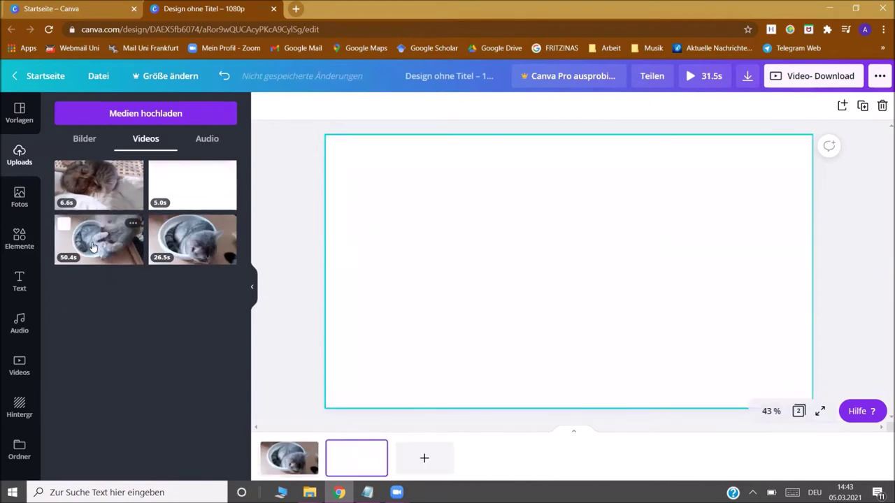
{"action": "left_click_drag", "start_coordinate": [96, 242], "coordinate": [332, 263]}
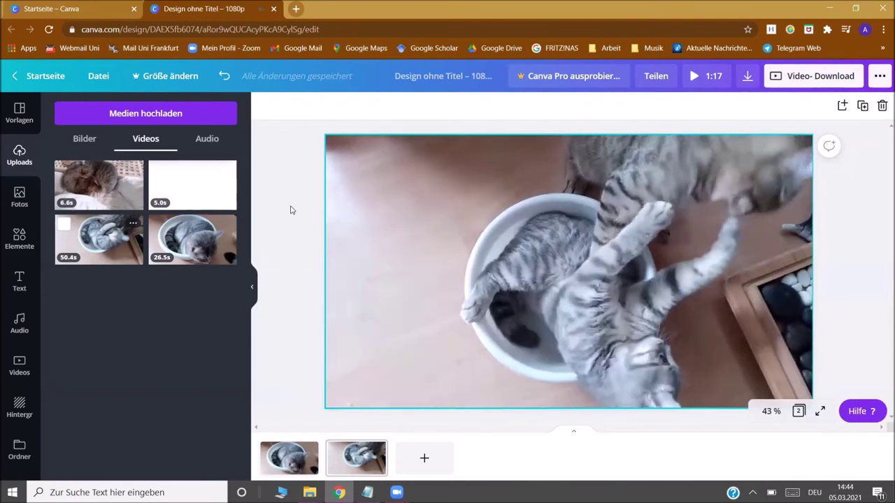
Step: Trim page 1's 26.5s cat-in-bowl clip to an 8.7s section from its middle
{"action": "left_click", "coordinate": [283, 455]}
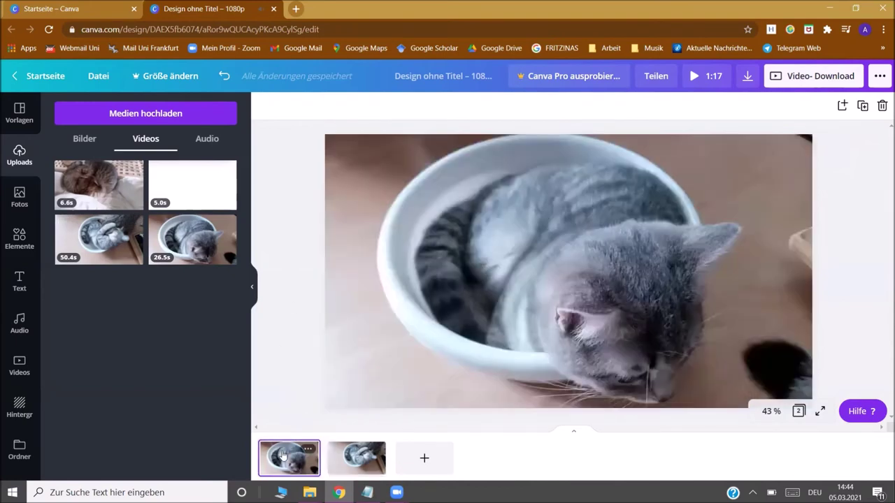
{"action": "left_click", "coordinate": [439, 204]}
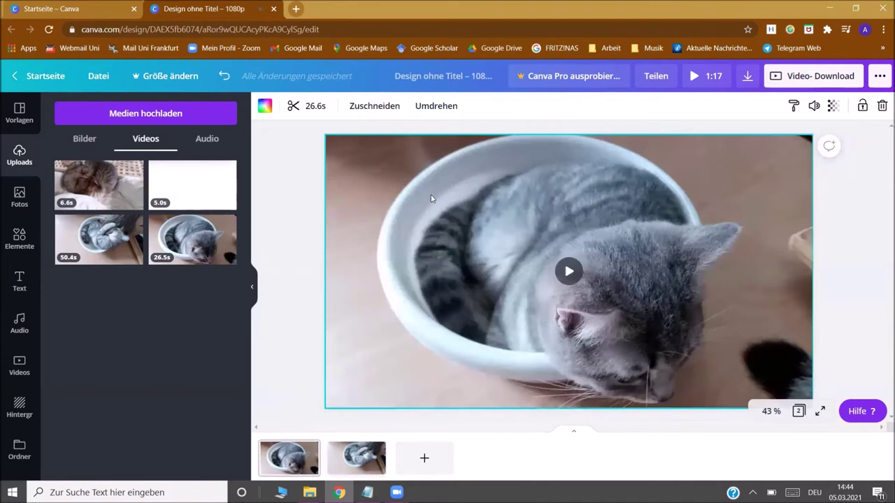
{"action": "left_click", "coordinate": [297, 108]}
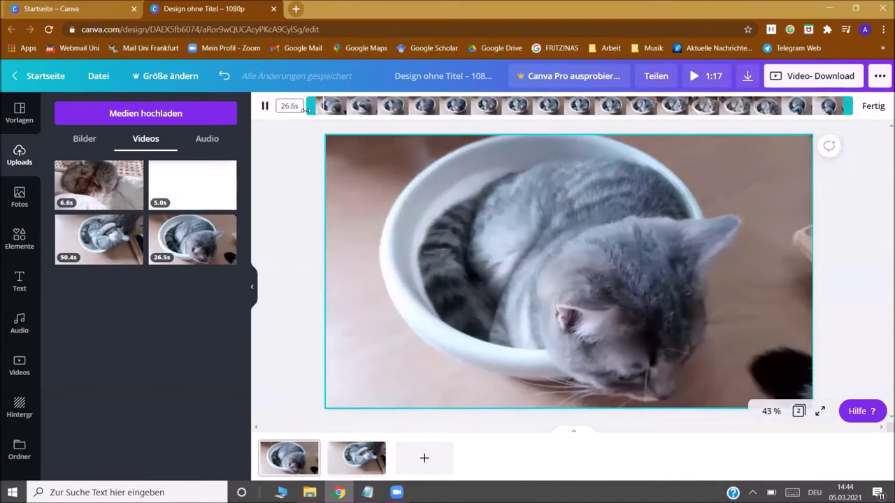
{"action": "left_click_drag", "start_coordinate": [308, 101], "coordinate": [631, 95]}
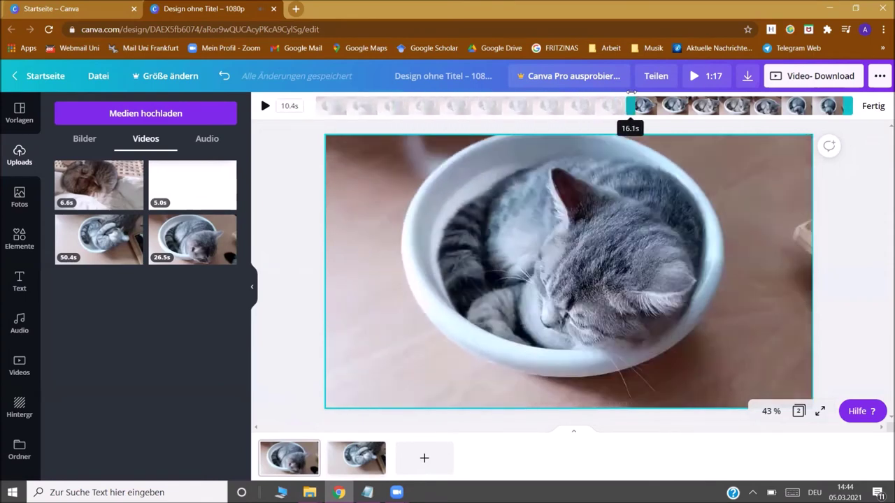
{"action": "left_click_drag", "start_coordinate": [850, 106], "coordinate": [817, 102]}
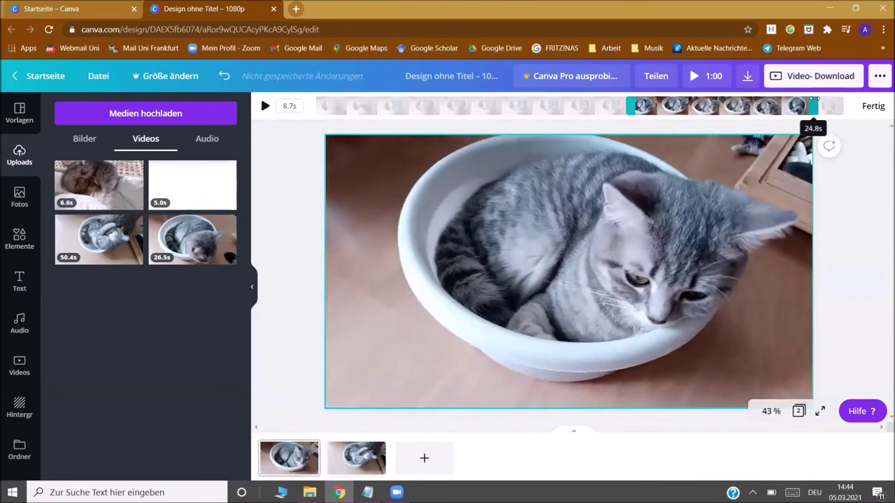
{"action": "left_click", "coordinate": [872, 106]}
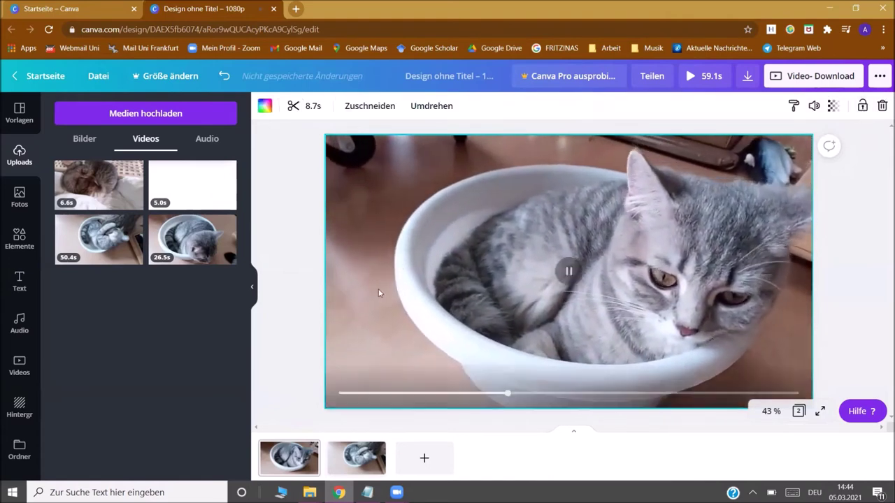
{"action": "left_click", "coordinate": [354, 459]}
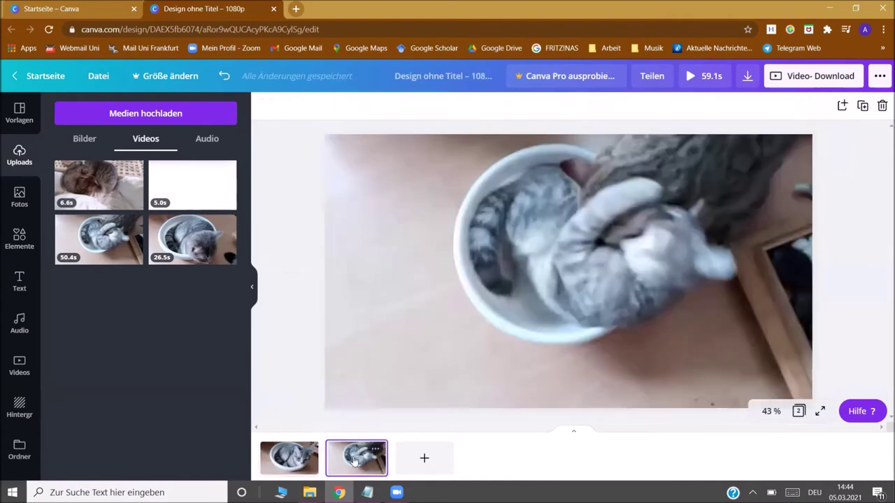
Step: Cut both ends of page 2's 50.4s clip, leaving 13.0s
{"action": "left_click", "coordinate": [423, 213]}
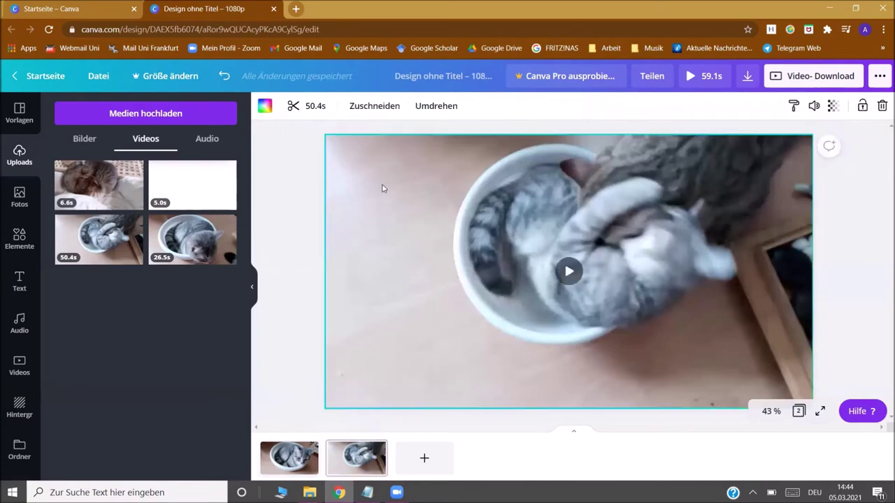
{"action": "left_click", "coordinate": [307, 105]}
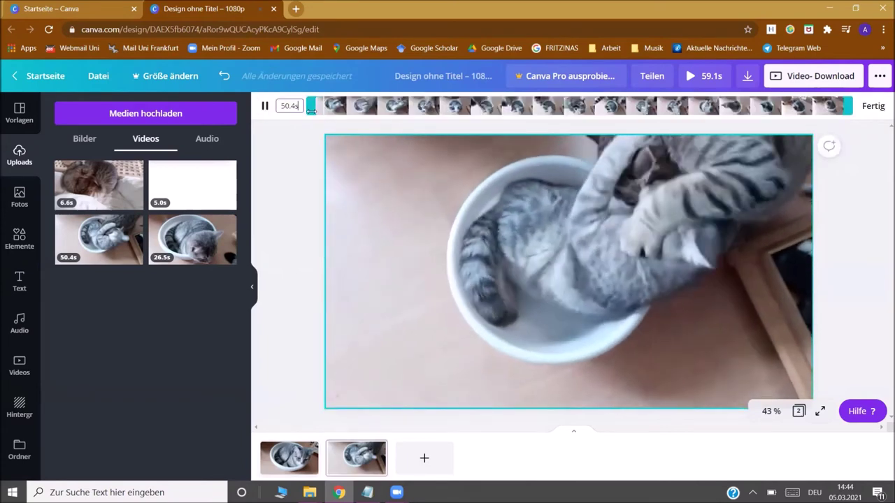
{"action": "left_click_drag", "start_coordinate": [310, 105], "coordinate": [637, 113]}
{"action": "left_click_drag", "start_coordinate": [850, 104], "coordinate": [789, 105]}
{"action": "left_click", "coordinate": [871, 107]}
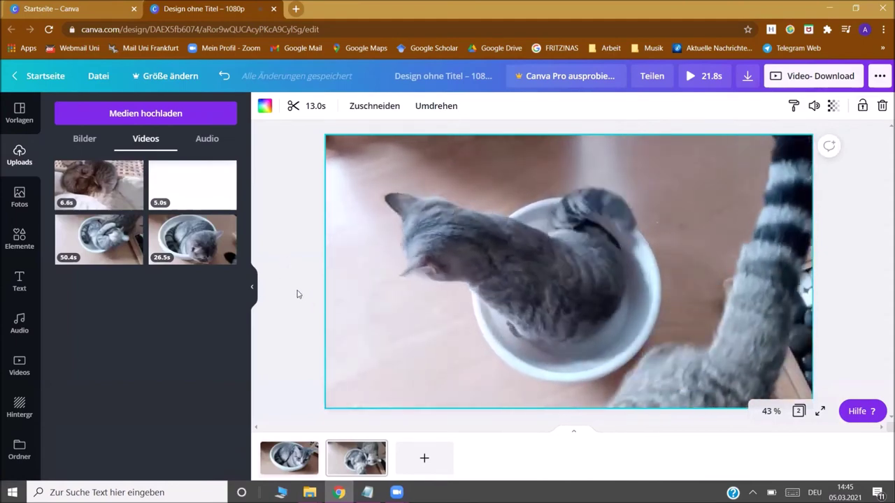
Step: Add a third page with the 50.4s bowl clip trimmed to 10.0s, moved into second place
{"action": "left_click", "coordinate": [426, 459]}
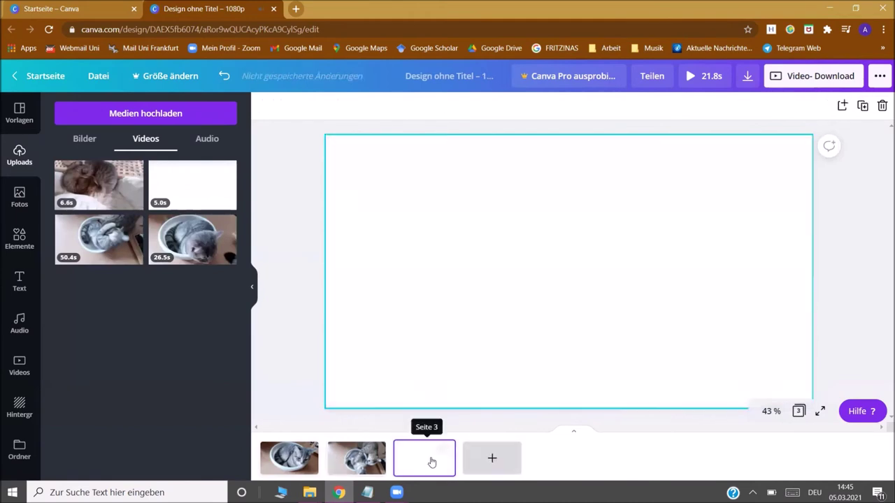
{"action": "left_click_drag", "start_coordinate": [84, 241], "coordinate": [343, 211]}
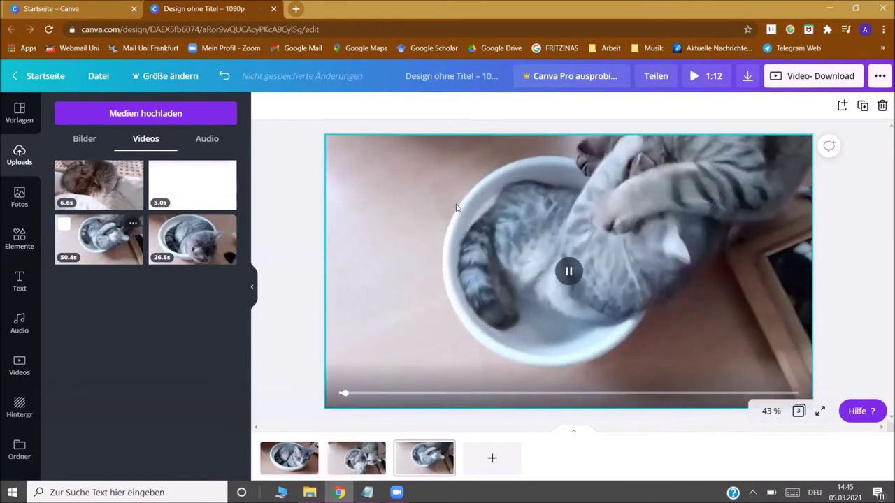
{"action": "left_click", "coordinate": [299, 105]}
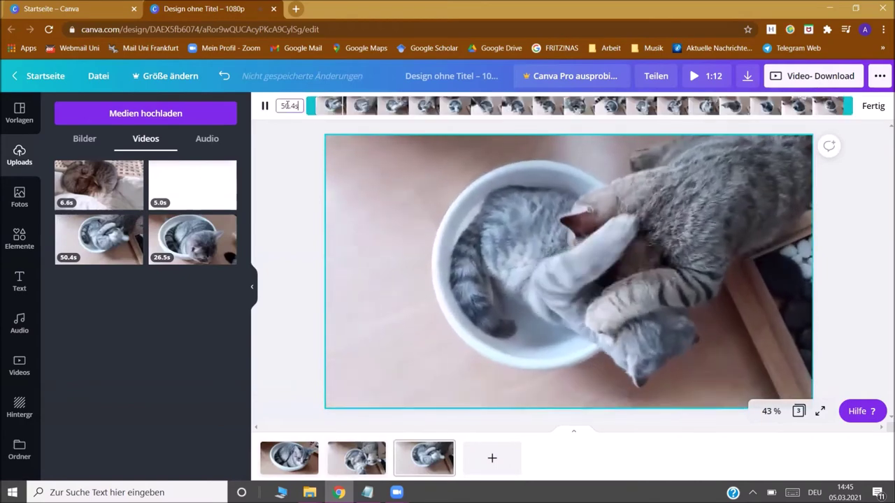
{"action": "left_click_drag", "start_coordinate": [309, 106], "coordinate": [348, 105]}
{"action": "left_click_drag", "start_coordinate": [854, 106], "coordinate": [467, 106]}
{"action": "left_click", "coordinate": [872, 106]}
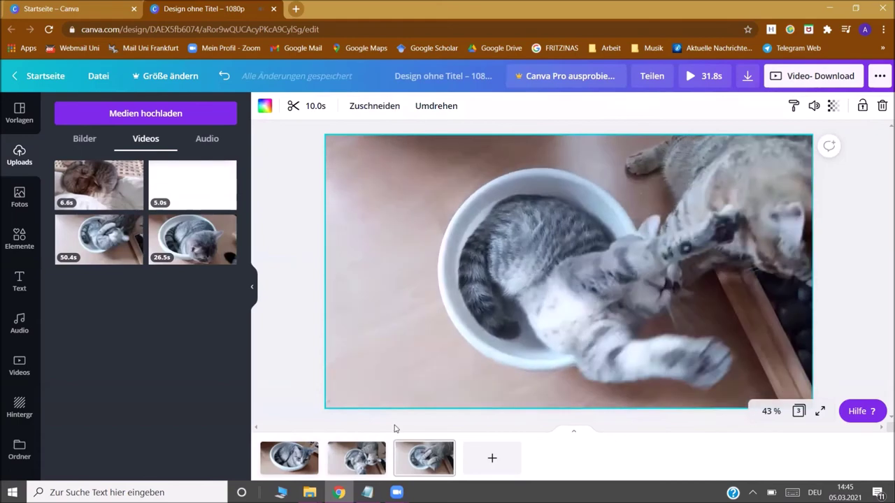
{"action": "left_click_drag", "start_coordinate": [415, 467], "coordinate": [313, 458]}
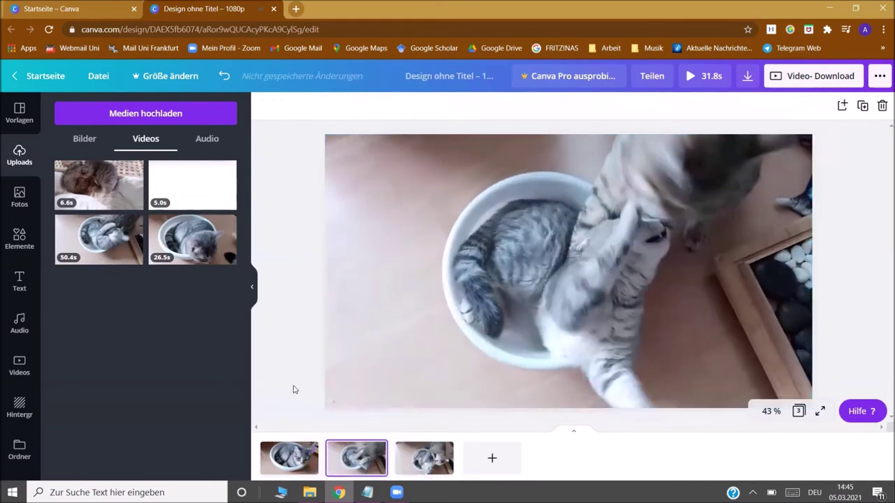
Step: Add page 4 showing the uploaded cat-on-shelf photo for 3.0 seconds
{"action": "left_click", "coordinate": [492, 459]}
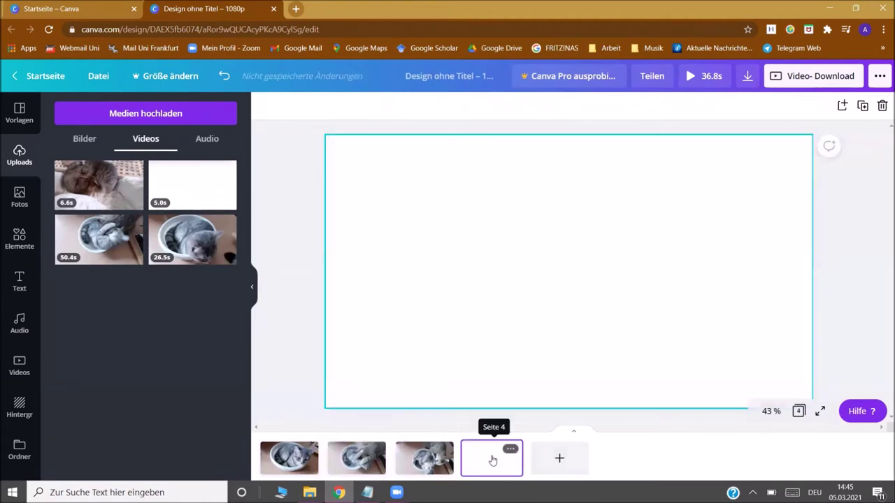
{"action": "left_click", "coordinate": [79, 144]}
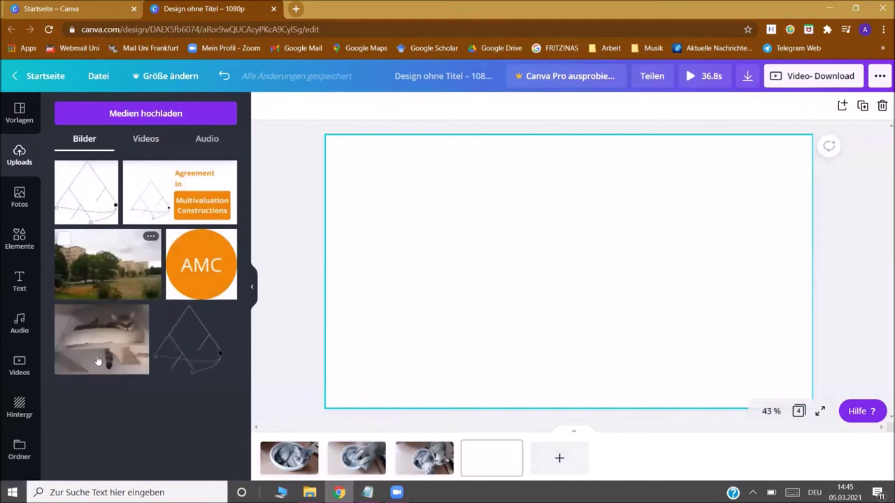
{"action": "mouse_move", "coordinate": [82, 342]}
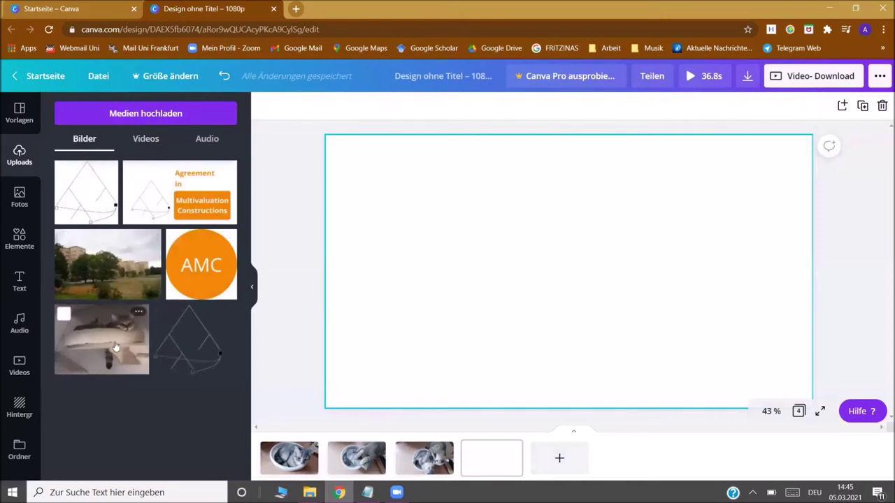
{"action": "left_click_drag", "start_coordinate": [115, 346], "coordinate": [345, 254]}
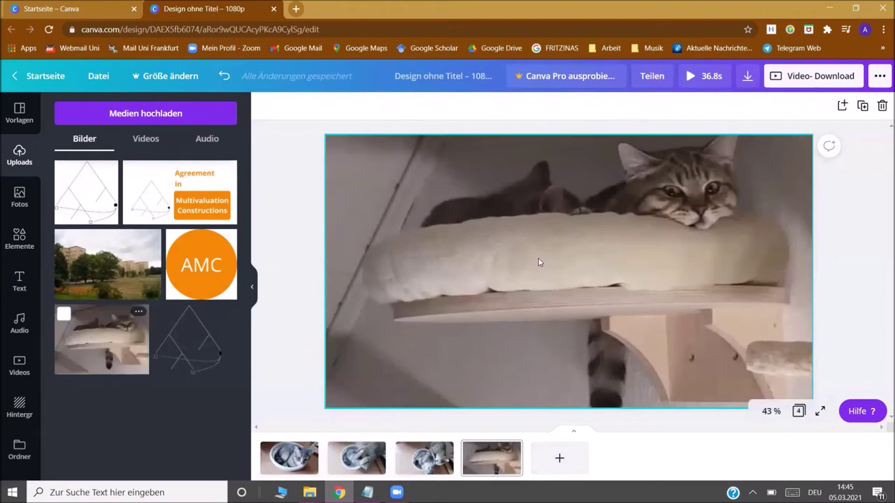
{"action": "left_click", "coordinate": [539, 202]}
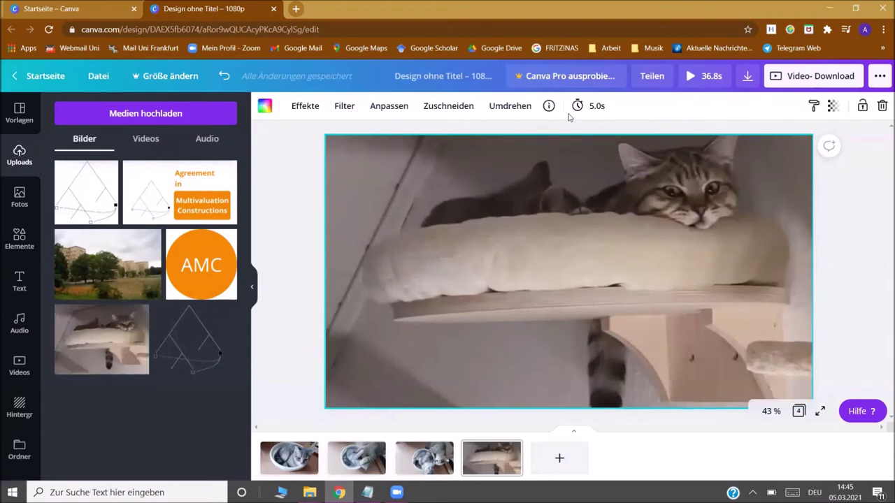
{"action": "left_click", "coordinate": [609, 112]}
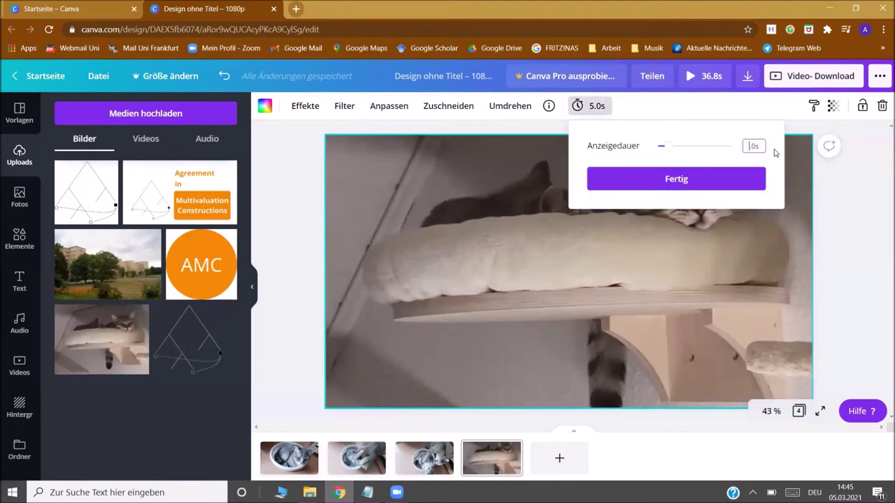
{"action": "left_click", "coordinate": [668, 179]}
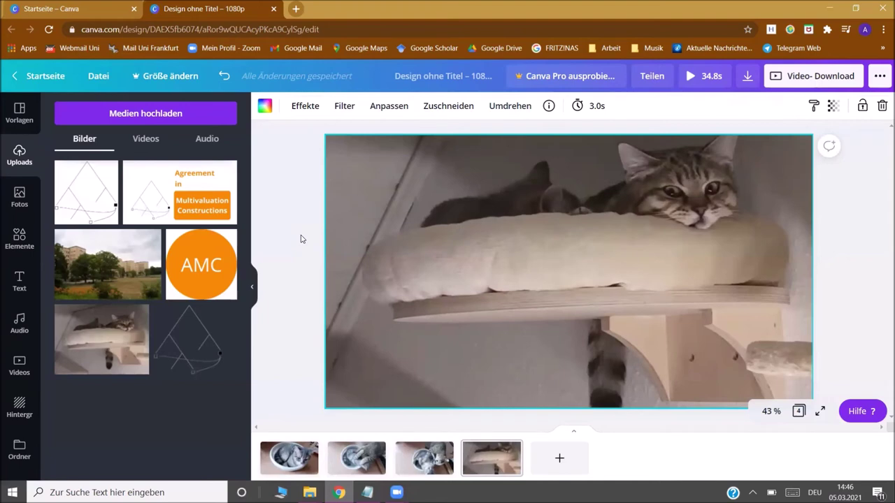
Step: Play the 34.8s video in full-screen preview, skip to near the end, then close it
{"action": "left_click", "coordinate": [691, 77]}
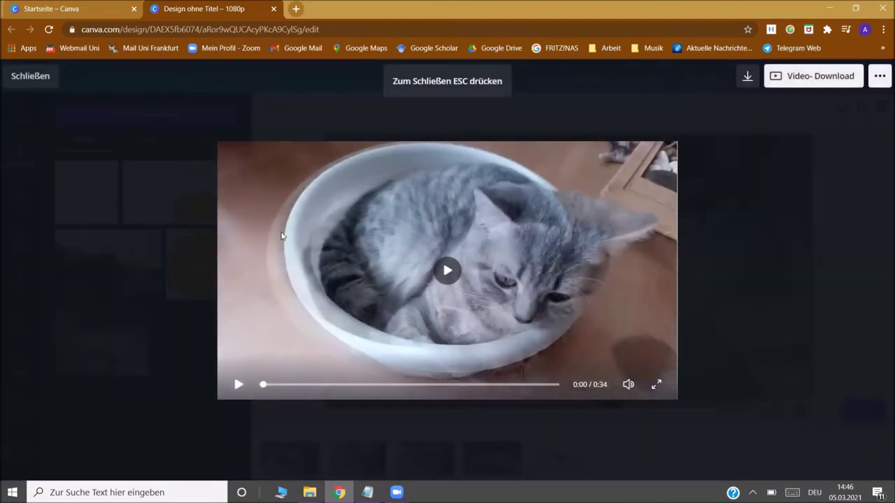
{"action": "left_click", "coordinate": [238, 394]}
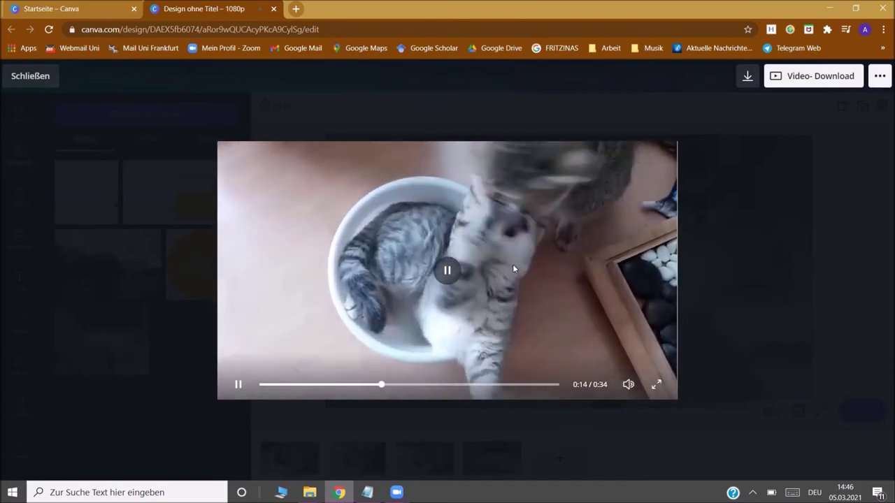
{"action": "left_click", "coordinate": [515, 389]}
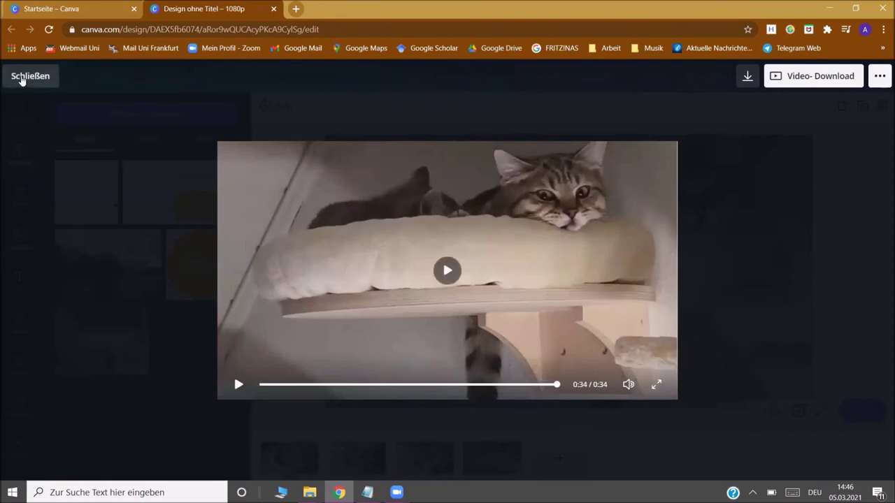
{"action": "left_click", "coordinate": [21, 78]}
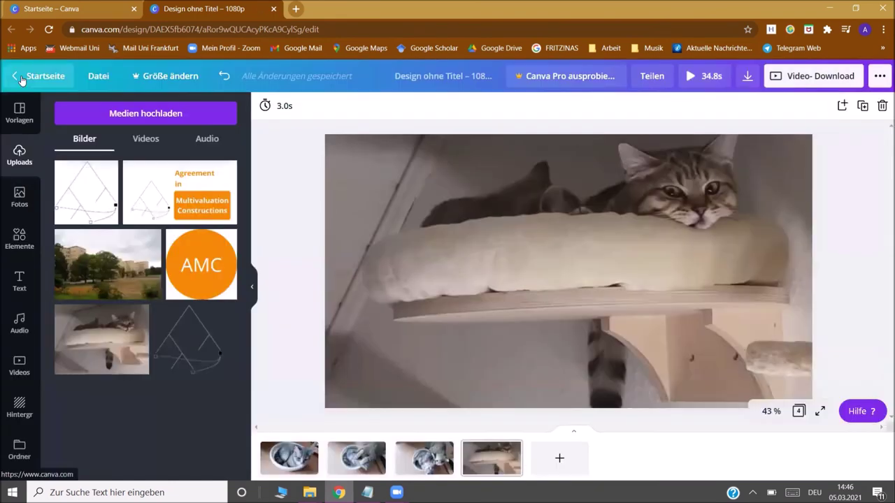
Step: Rename the design from 'Design ohne Titel' to 'boring cat movie'
{"action": "left_click", "coordinate": [414, 76]}
{"action": "type", "text": "borin"}
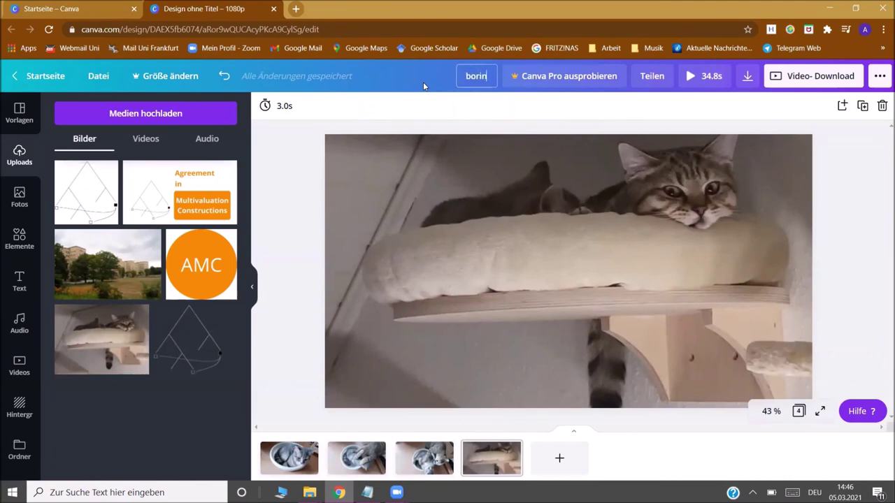
{"action": "type", "text": "g cat movie"}
{"action": "key", "text": "Return"}
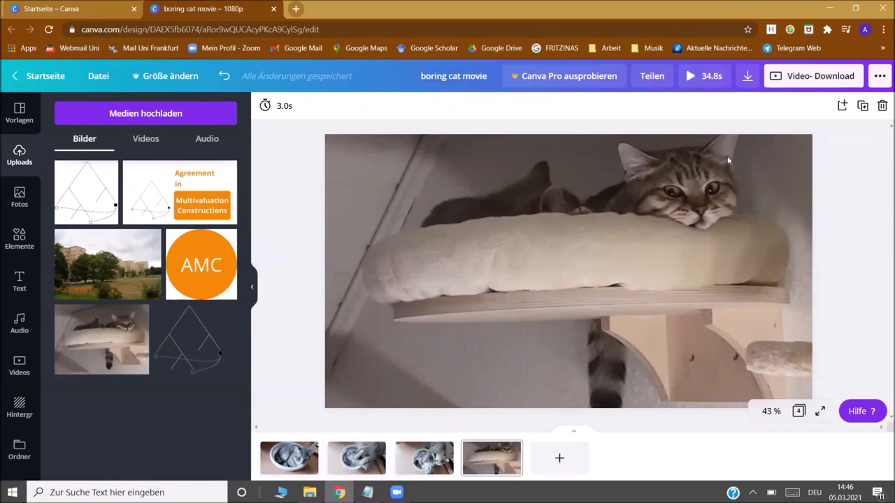
Step: Download all 4 pages (Alle Seiten) as an MP4-Video
{"action": "left_click", "coordinate": [747, 75]}
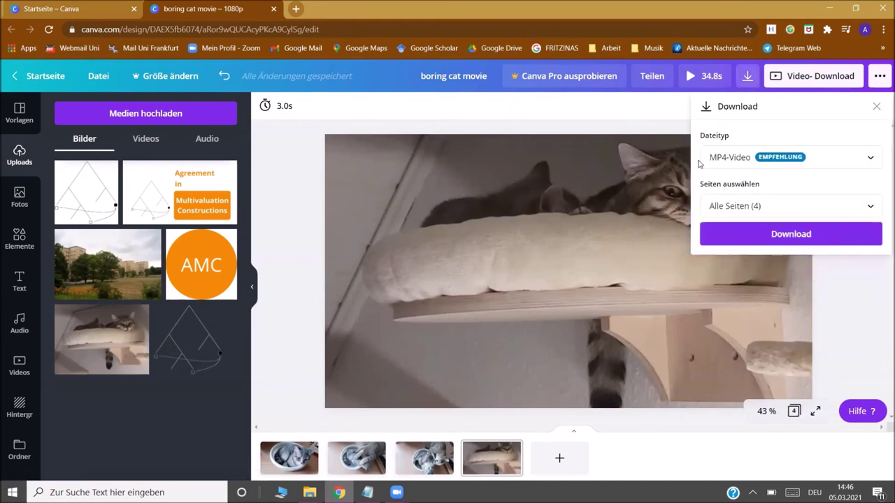
{"action": "left_click", "coordinate": [775, 239]}
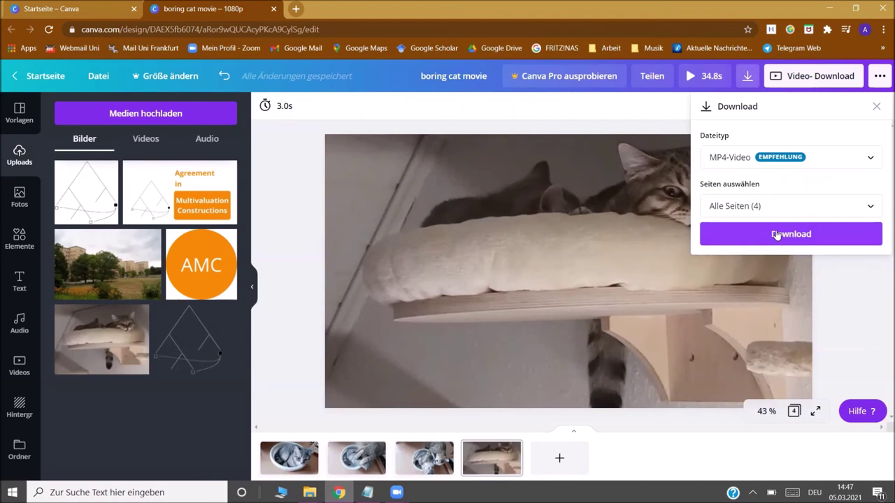